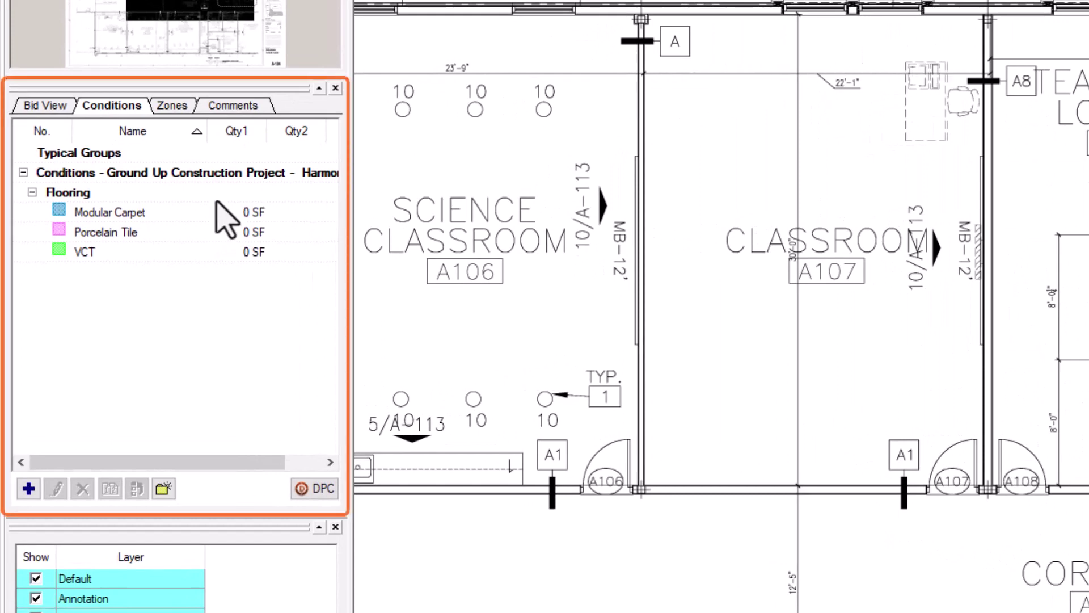
# Choose Modular Carpet as the condition for the Teacher's Lounge A108 area
pyautogui.click(104, 219)
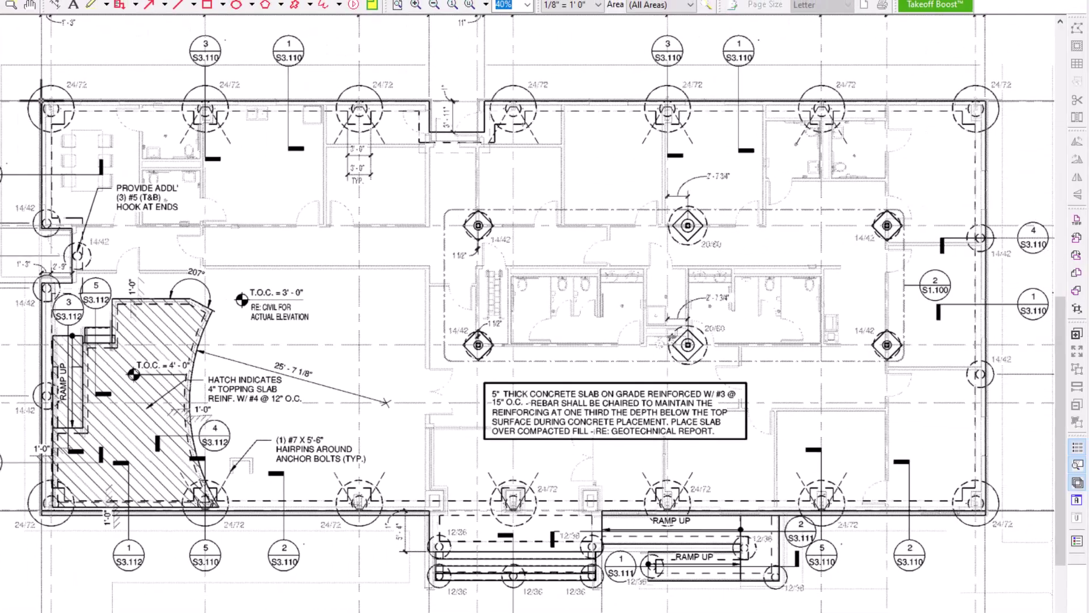
# Trace the slab outline down the left wall with its jog, along the bottom wall and around the ramp
pyautogui.click(41, 102)
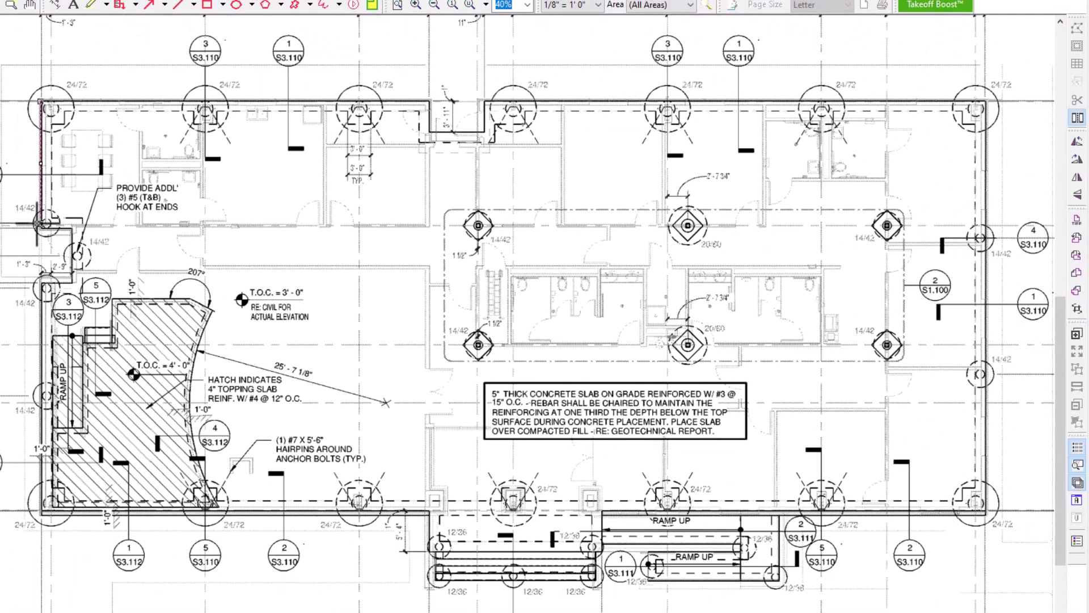
pyautogui.click(41, 227)
pyautogui.click(71, 227)
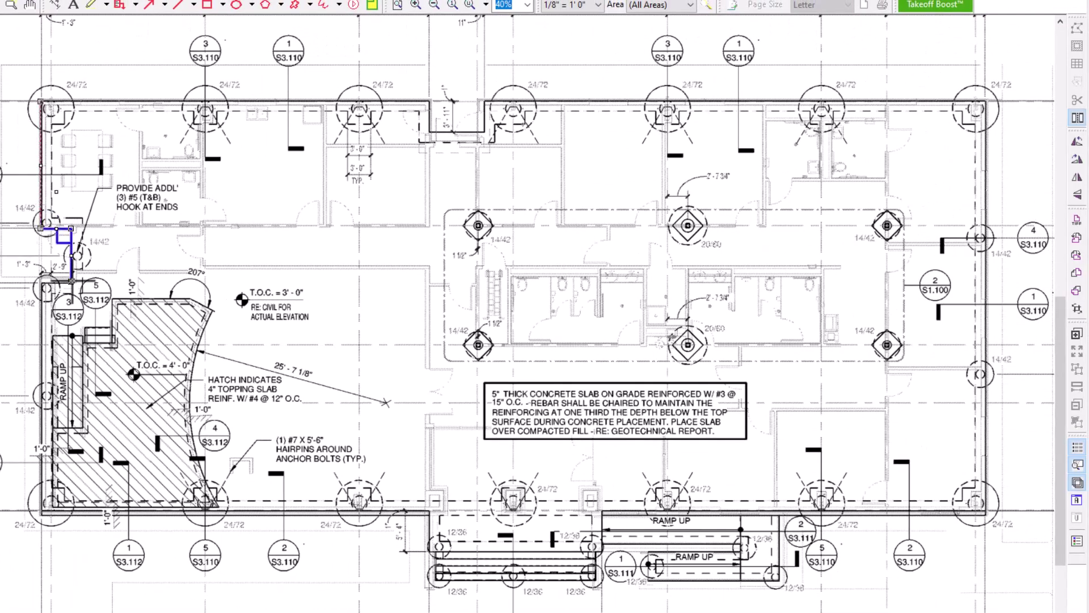
pyautogui.click(71, 283)
pyautogui.click(41, 283)
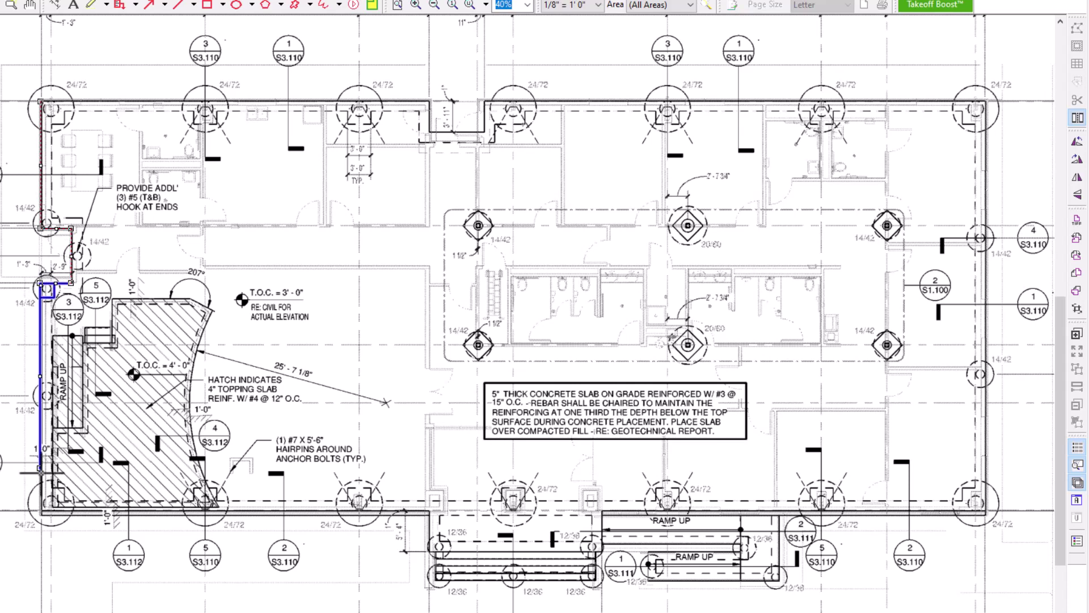
pyautogui.click(39, 515)
pyautogui.click(426, 515)
pyautogui.click(426, 582)
pyautogui.click(600, 582)
pyautogui.click(600, 553)
pyautogui.click(647, 554)
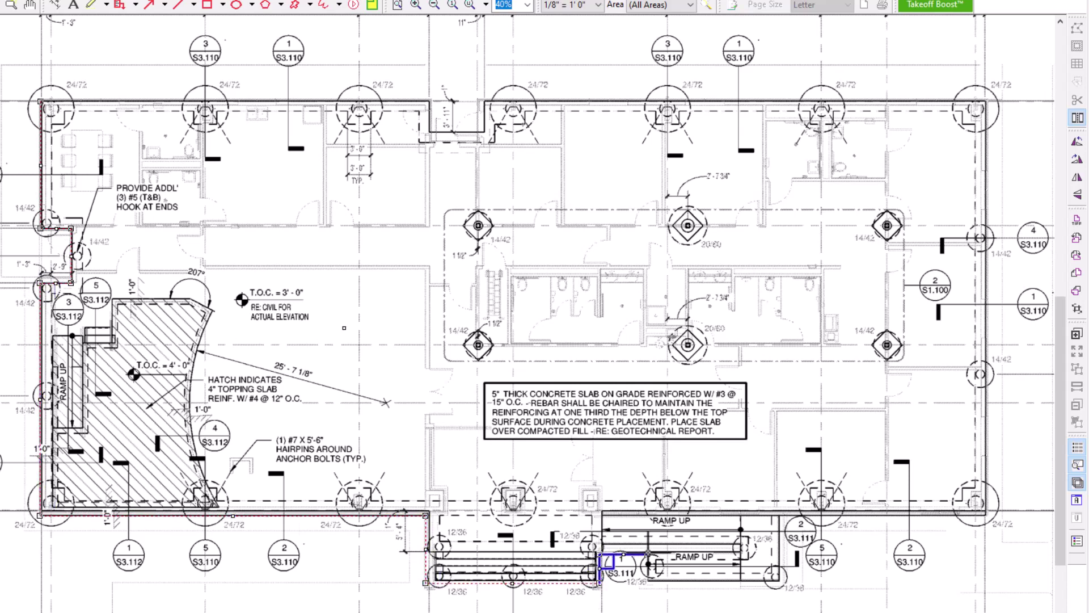
# Continue the outline past the ramp, up the right wall, across the top notch, and close it
pyautogui.click(647, 581)
pyautogui.click(788, 581)
pyautogui.click(788, 517)
pyautogui.click(988, 517)
pyautogui.click(988, 101)
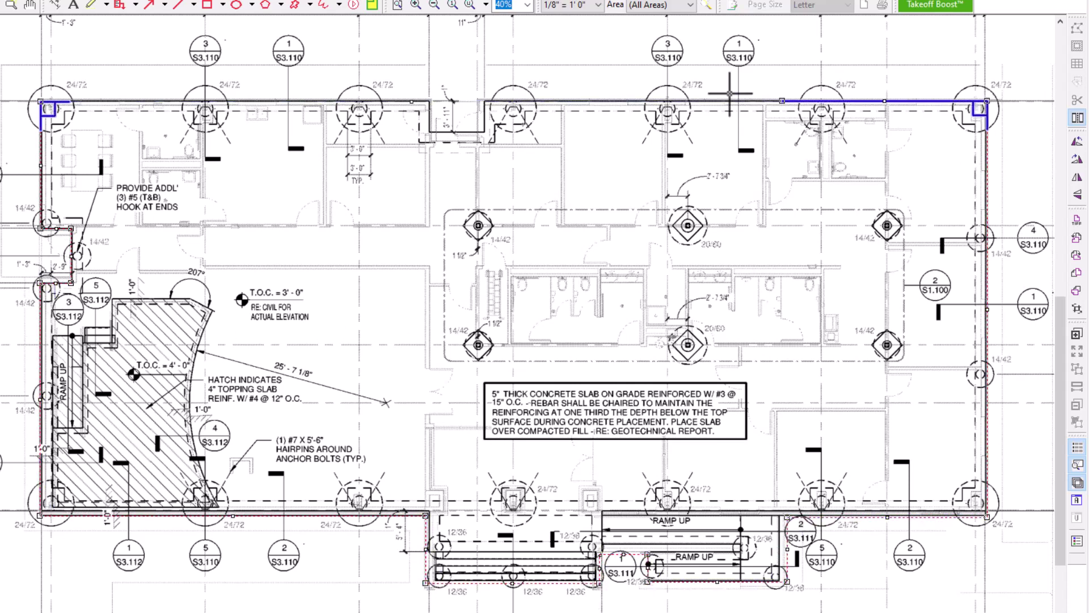
pyautogui.click(482, 101)
pyautogui.click(483, 134)
pyautogui.click(457, 134)
pyautogui.click(430, 101)
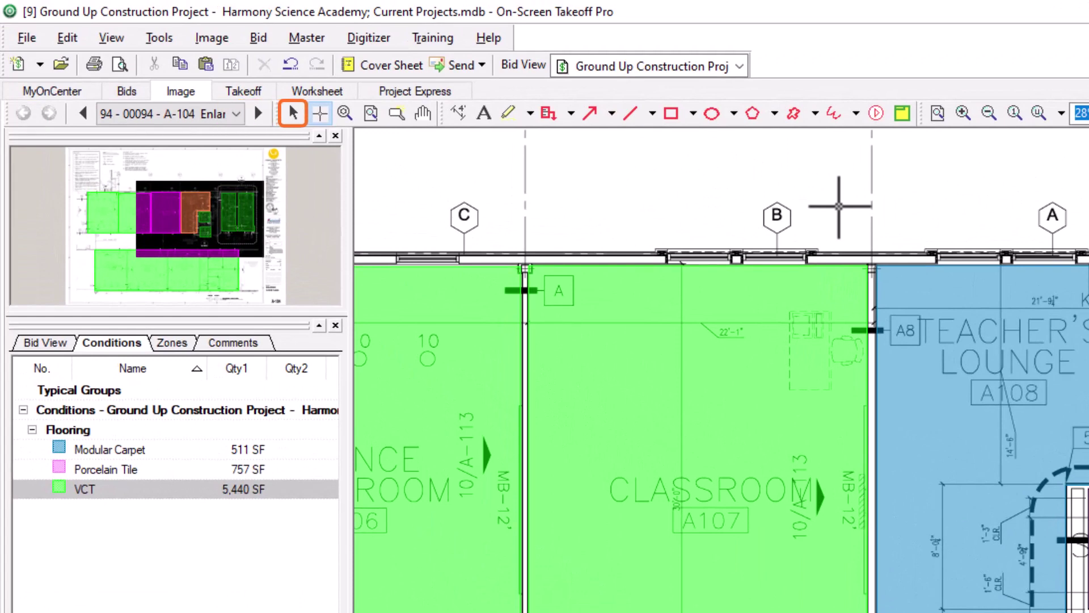
# Switch from drawing to the Select tool with Space to pick existing takeoff areas
pyautogui.press('space')
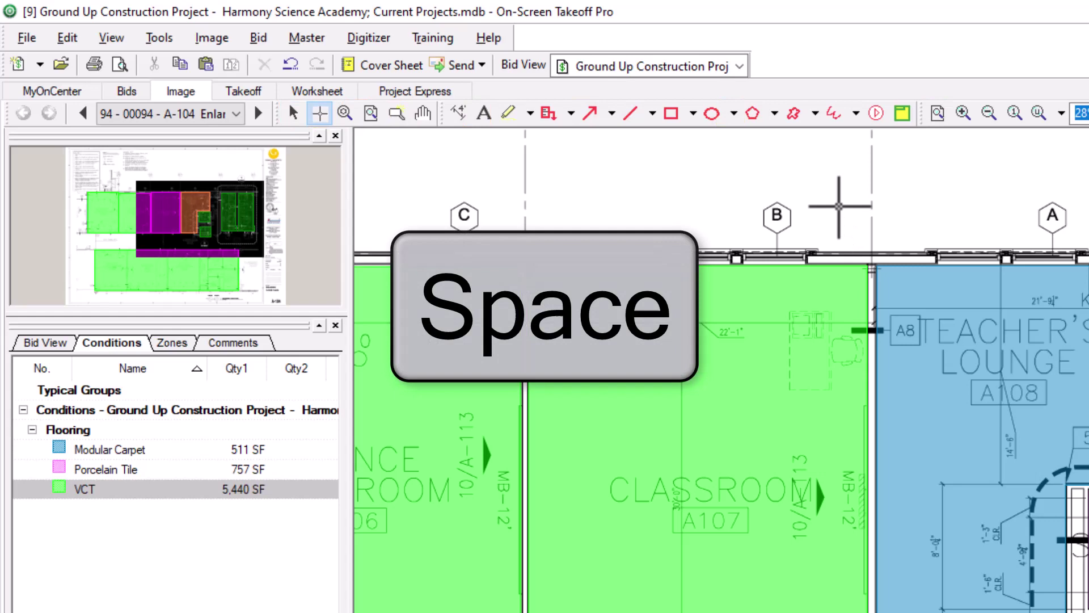
pyautogui.press('space')
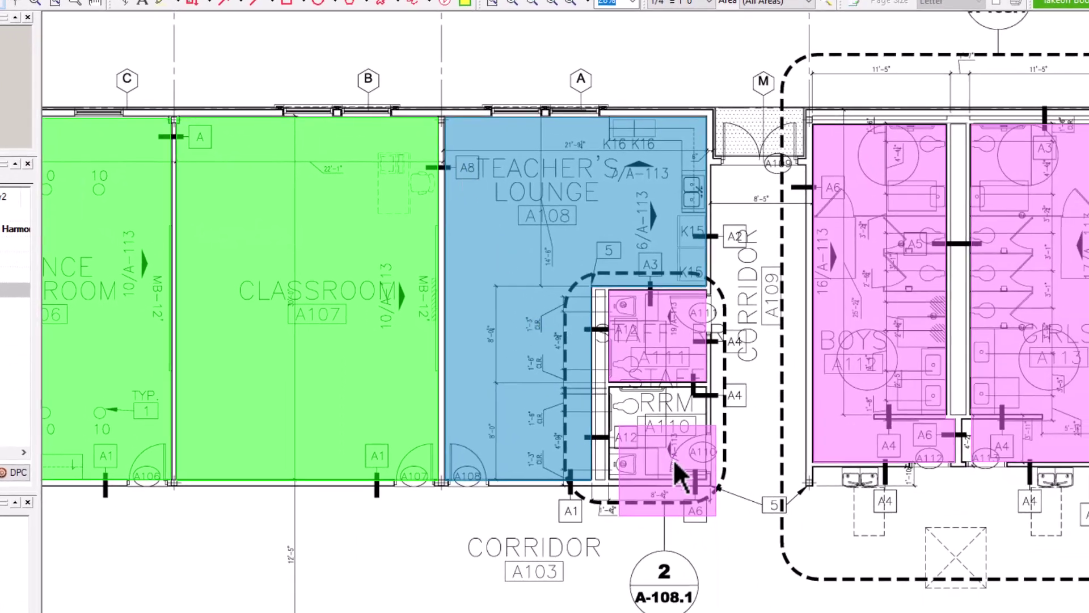
# Move the Porcelain Tile area onto room A110's outline and flip the Girls A113 area horizontally
pyautogui.click(674, 461)
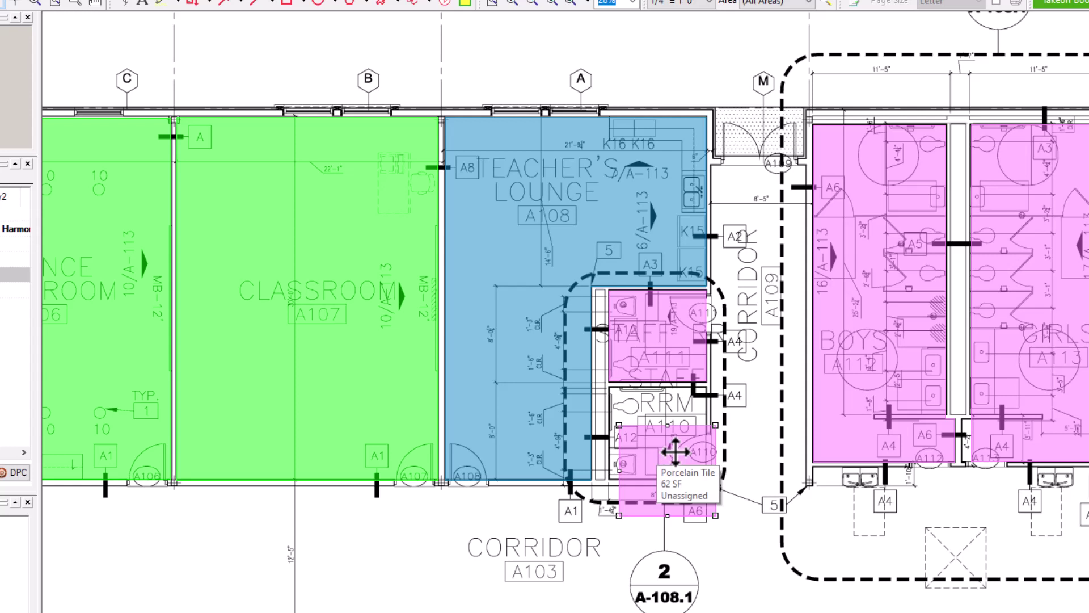
pyautogui.moveTo(675, 452); pyautogui.dragTo(666, 415)
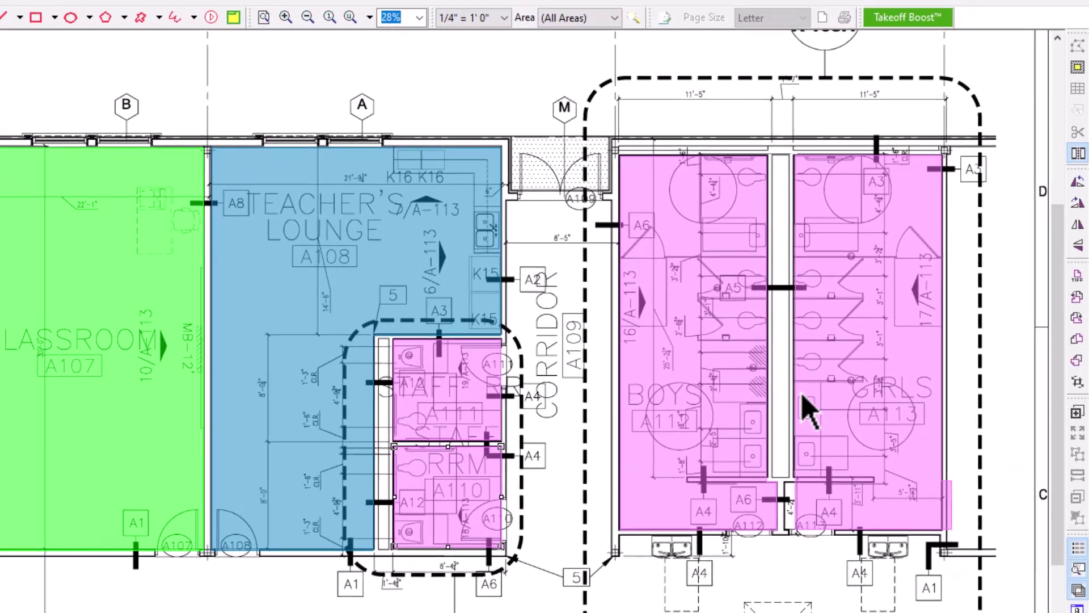
pyautogui.click(1029, 316)
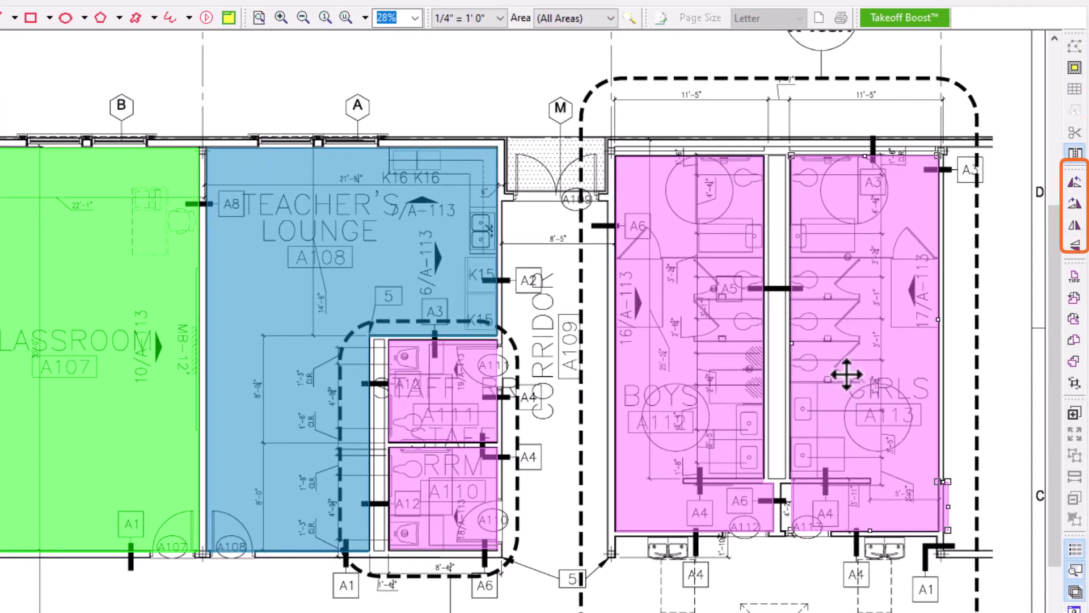
pyautogui.click(1074, 226)
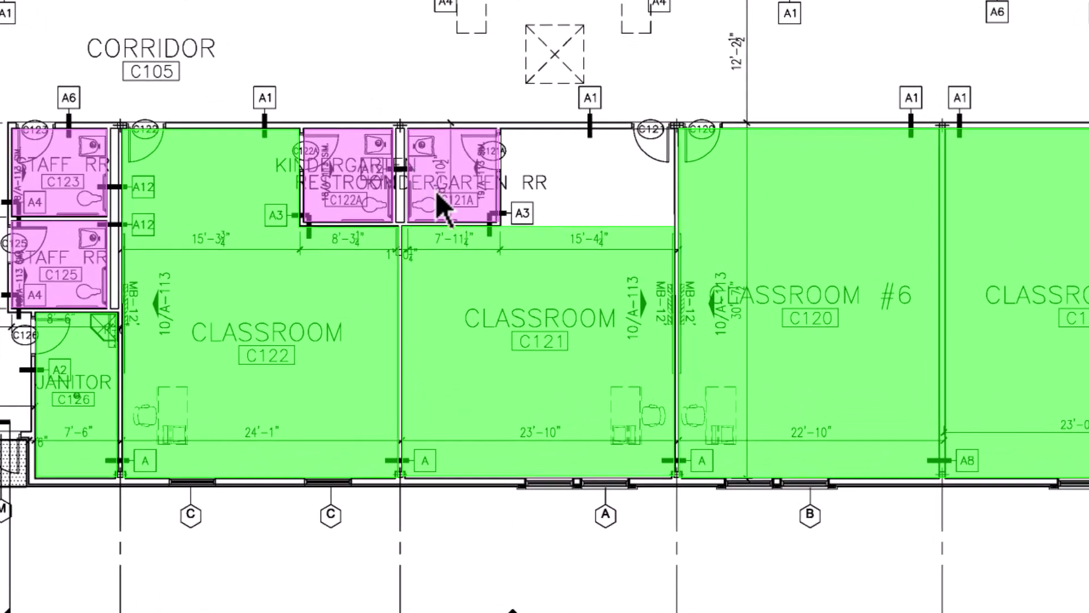
# Add three points on C121's top edge and stretch the middle one up into the empty corner
pyautogui.click(537, 289)
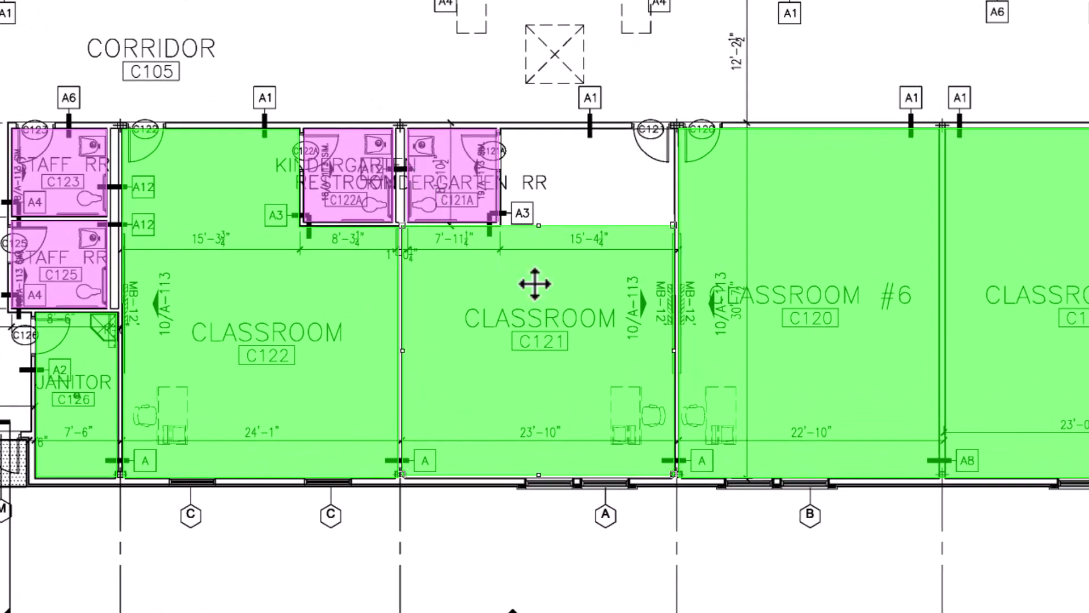
pyautogui.keyDown('ctrl'); pyautogui.click(563, 226); pyautogui.keyUp('ctrl')
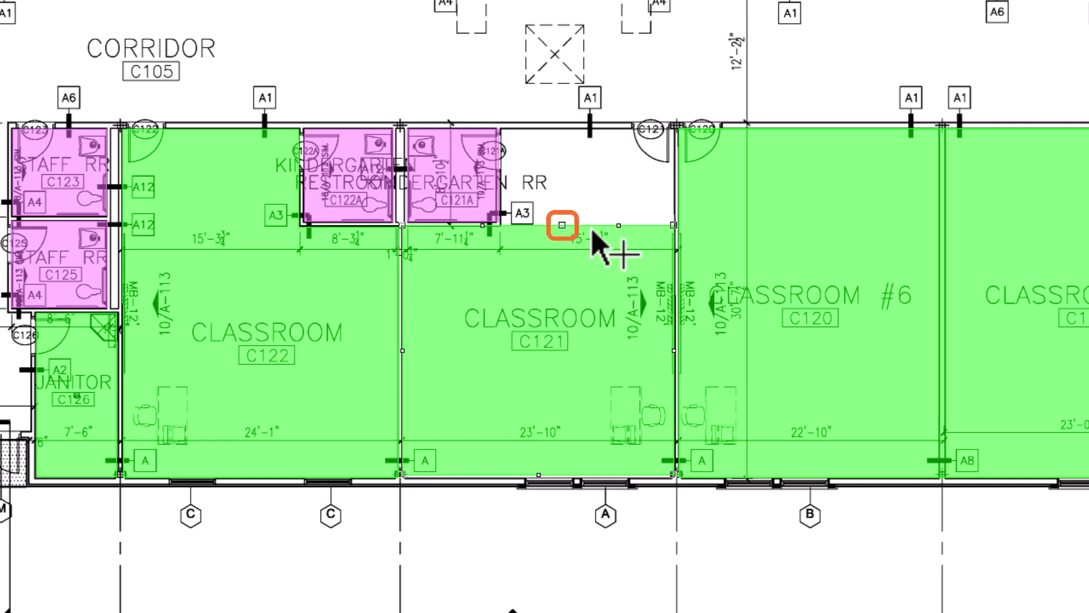
pyautogui.keyDown('ctrl'); pyautogui.click(590, 225); pyautogui.keyUp('ctrl')
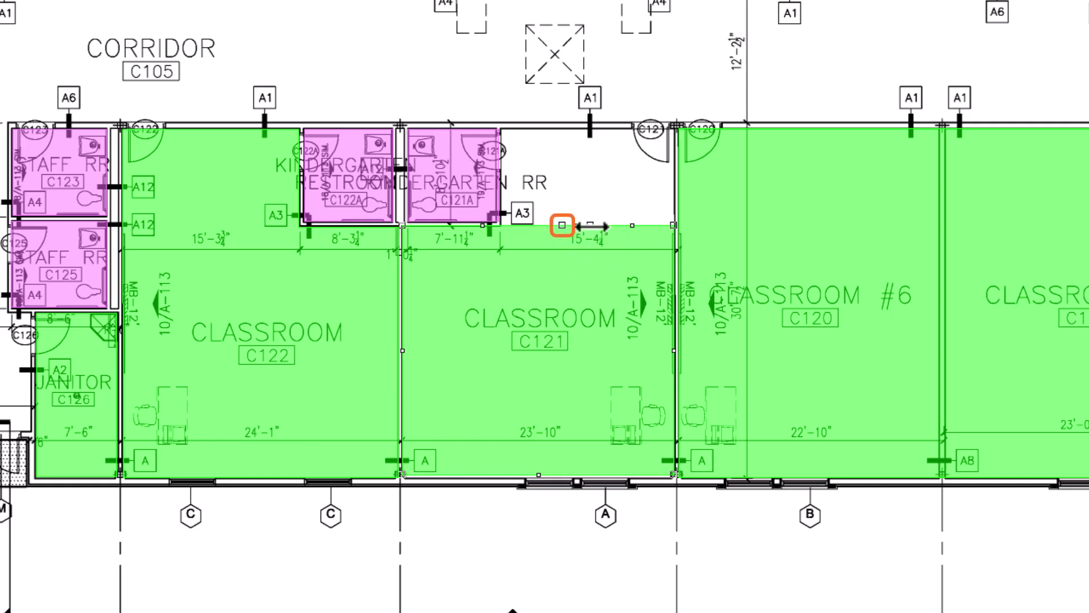
pyautogui.keyDown('ctrl'); pyautogui.click(623, 228); pyautogui.keyUp('ctrl')
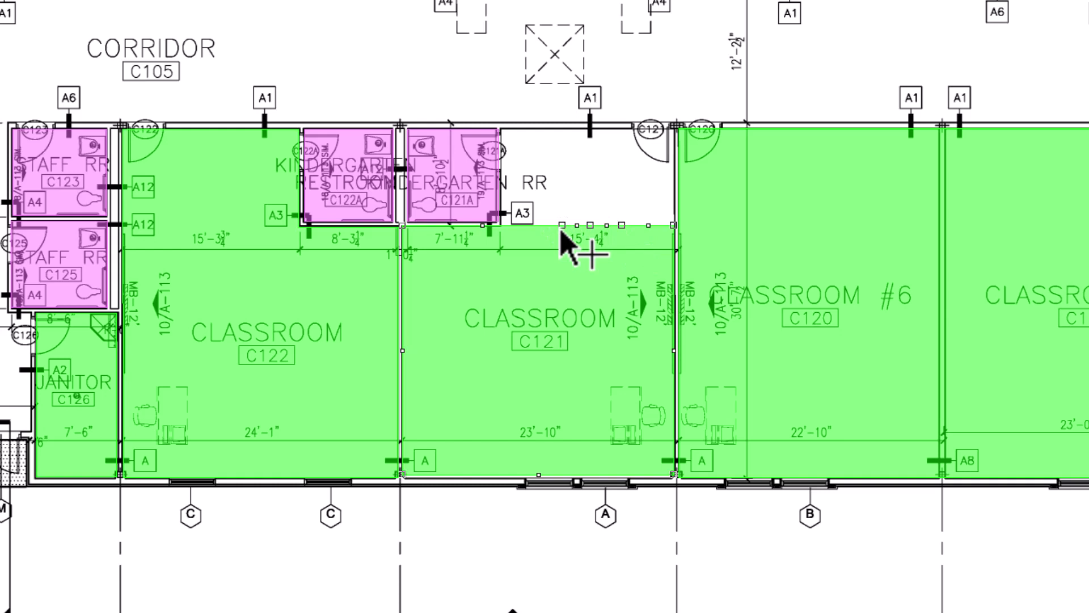
pyautogui.keyDown('ctrl'); pyautogui.click(591, 226); pyautogui.keyUp('ctrl')
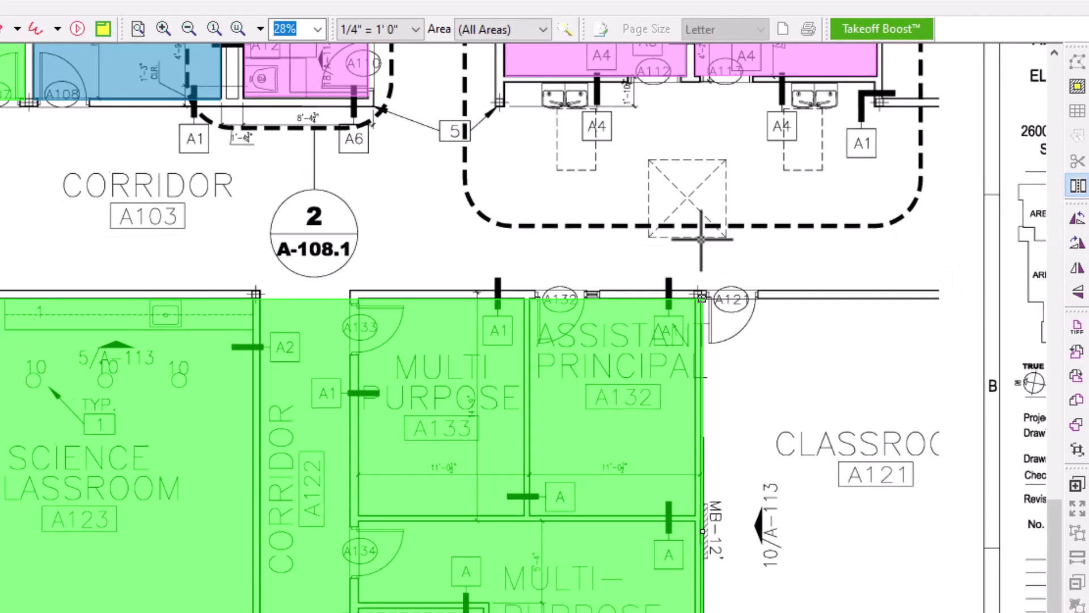
# Split the VCT area along Corridor A122, shift the split off the corridor, and select the right piece
pyautogui.scroll(-3, 706, 236)
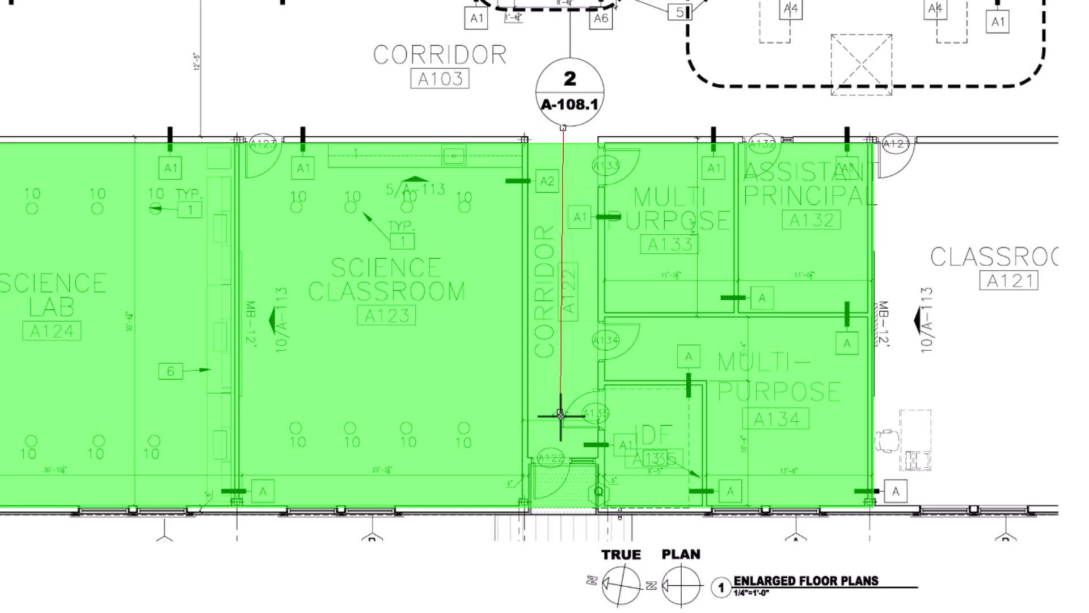
pyautogui.click(563, 550)
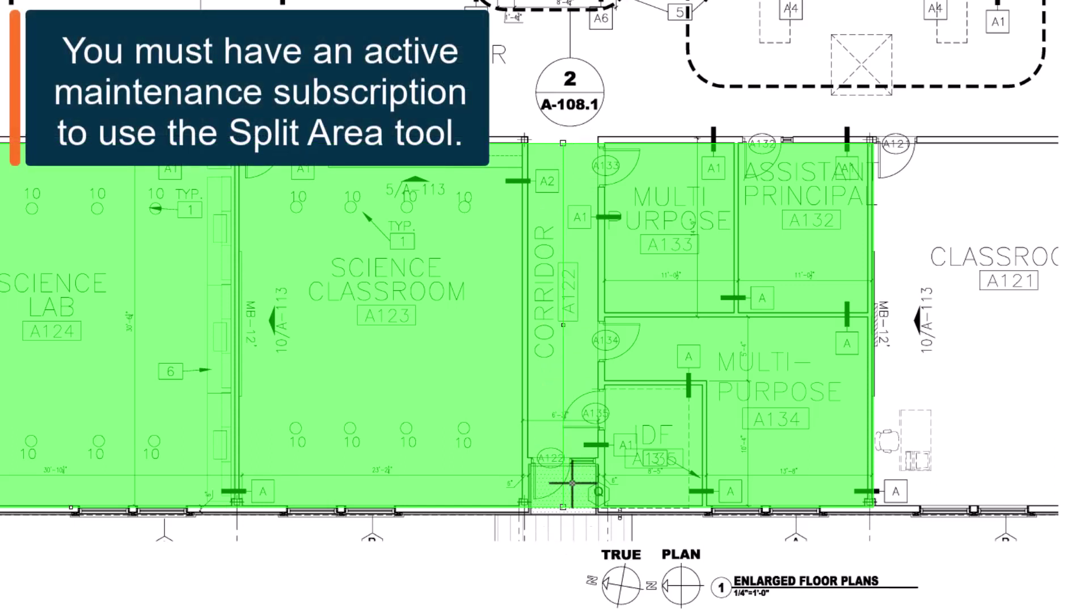
pyautogui.moveTo(560, 327)
pyautogui.moveTo(563, 325); pyautogui.dragTo(597, 325)
pyautogui.click(568, 325)
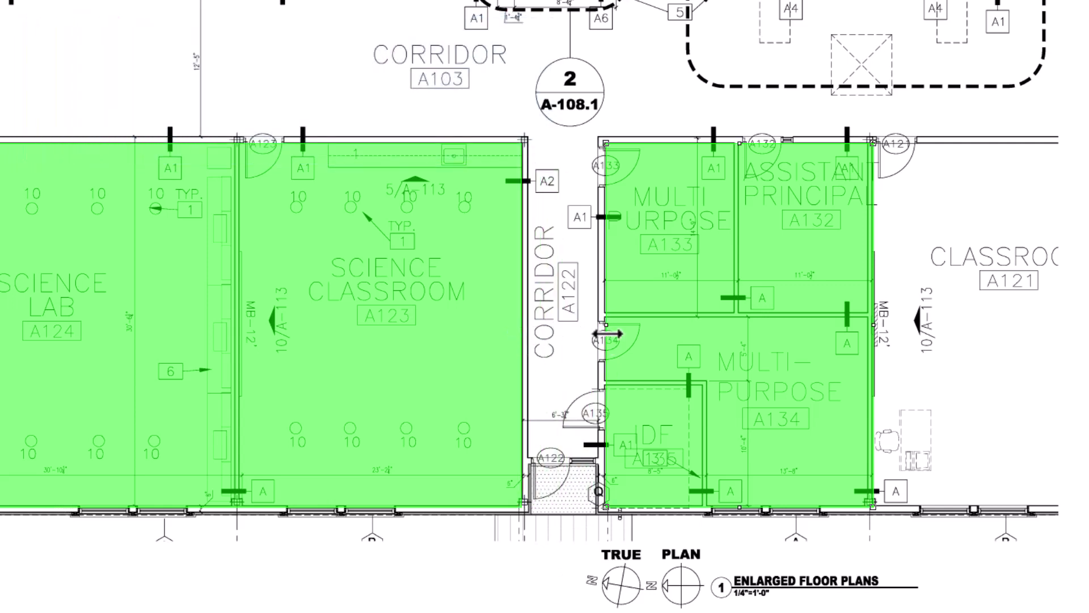